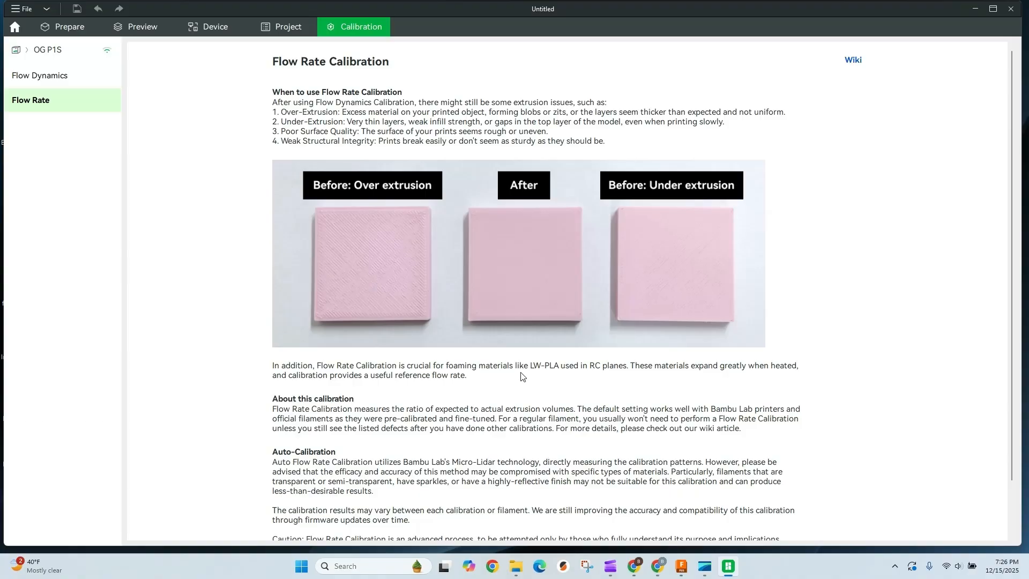
Step: Start a complete manual flow rate calibration with filament slot A3 assigned to the MY Generic PLA preset
scroll(522, 365, "down", 2)
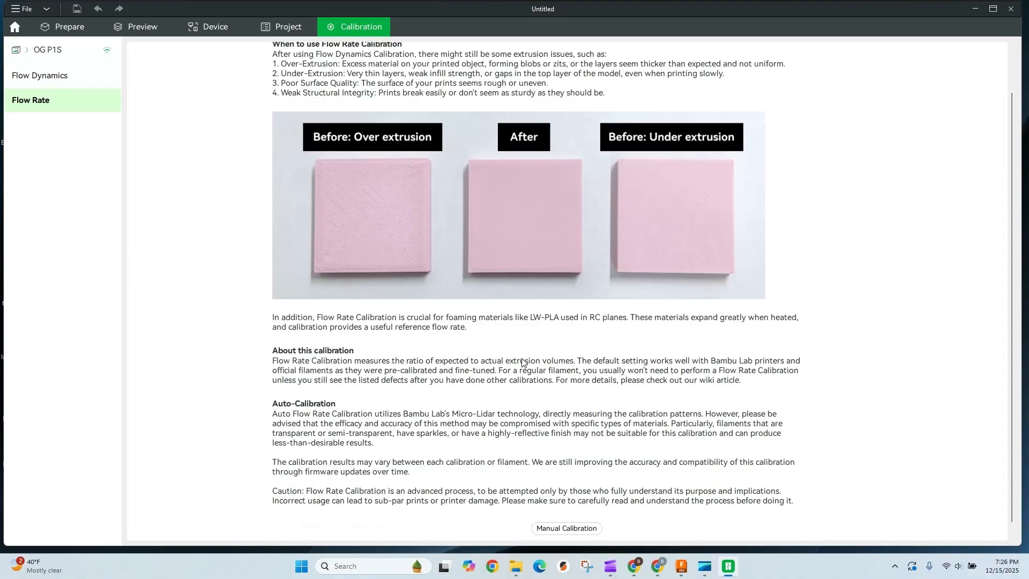
left_click(564, 518)
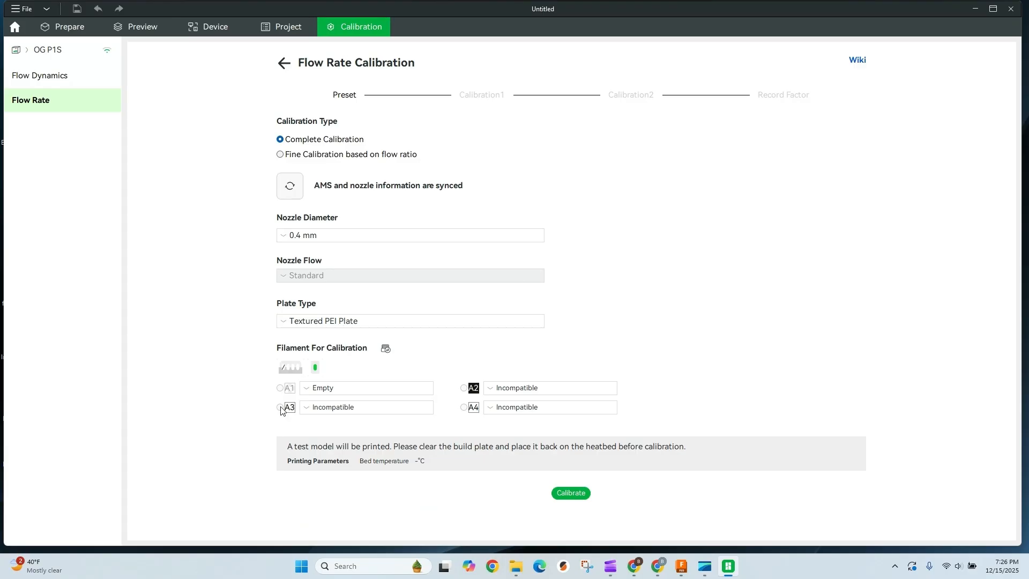
left_click(320, 407)
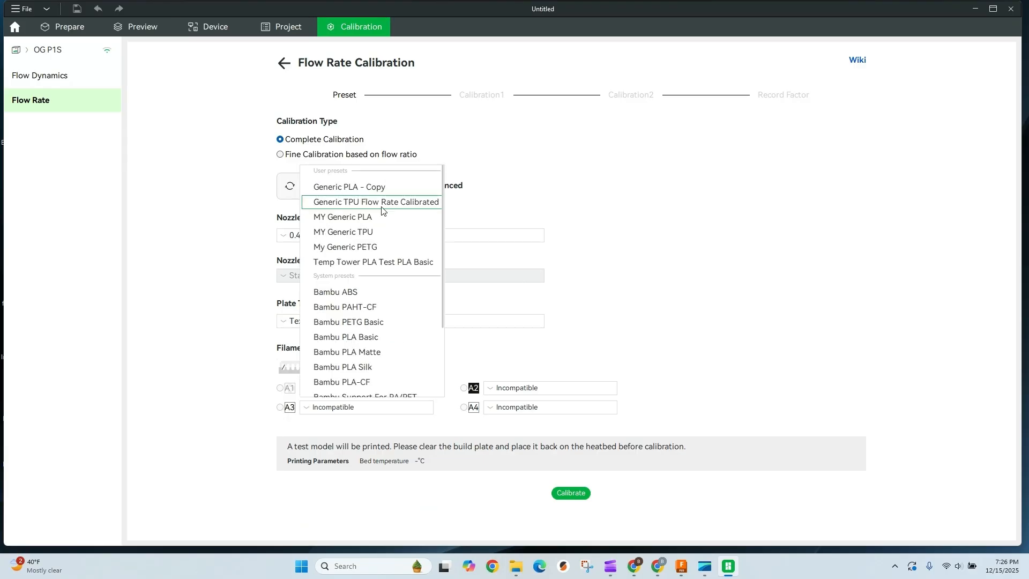
left_click(375, 218)
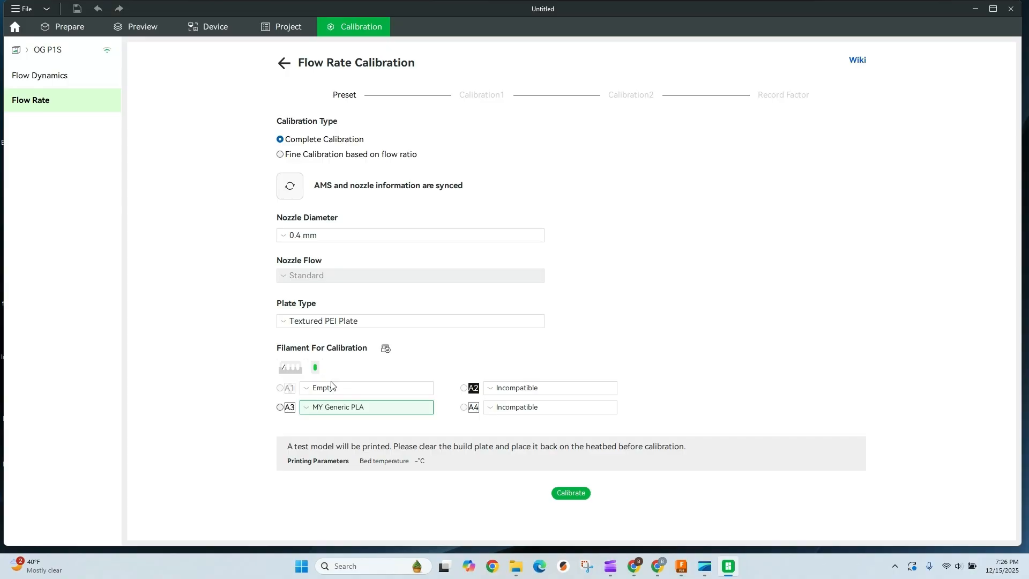
left_click(281, 408)
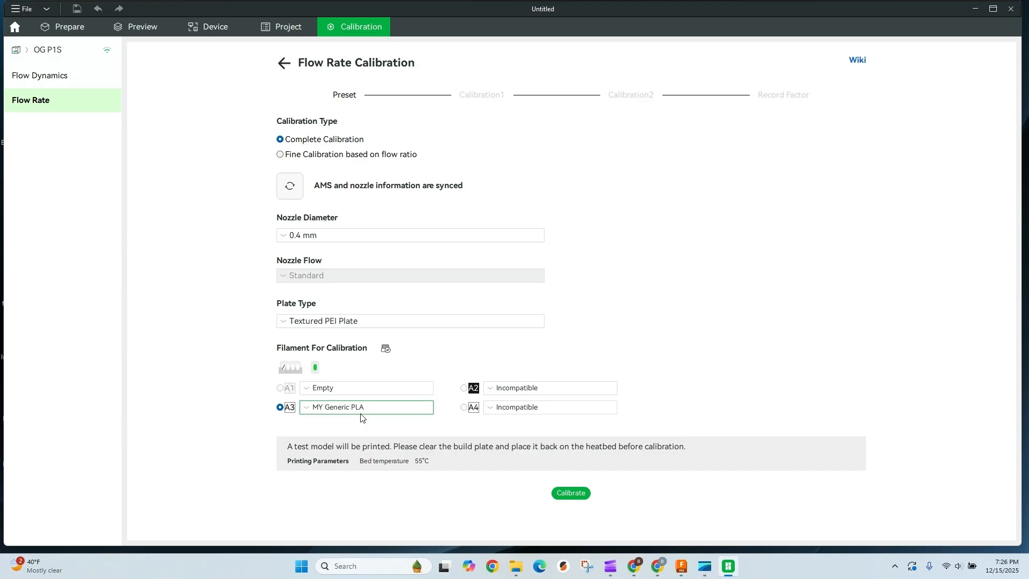
left_click(570, 494)
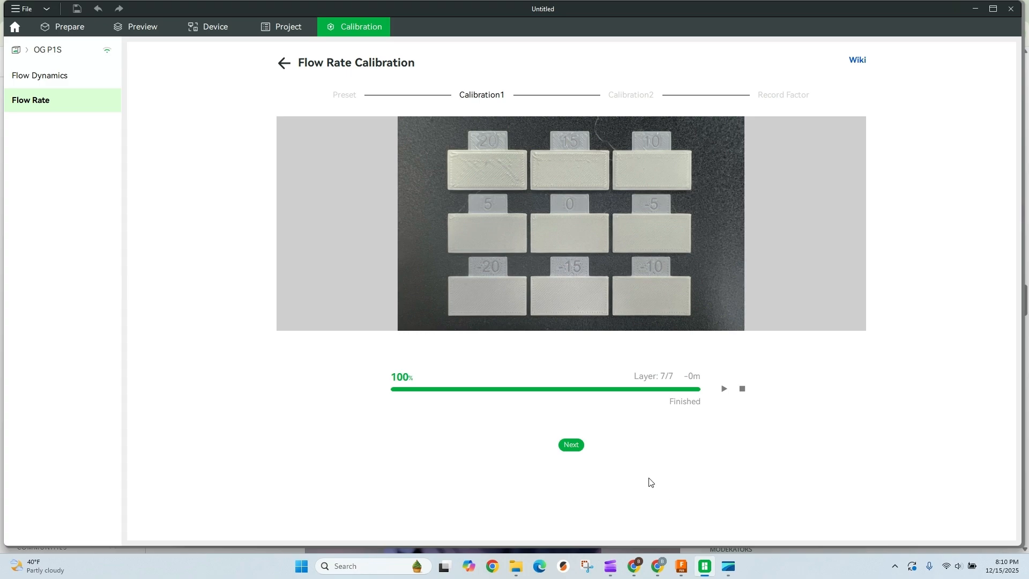
Step: Record block 5 as the smoothest from the first calibration print and start the second calibration
left_click(571, 446)
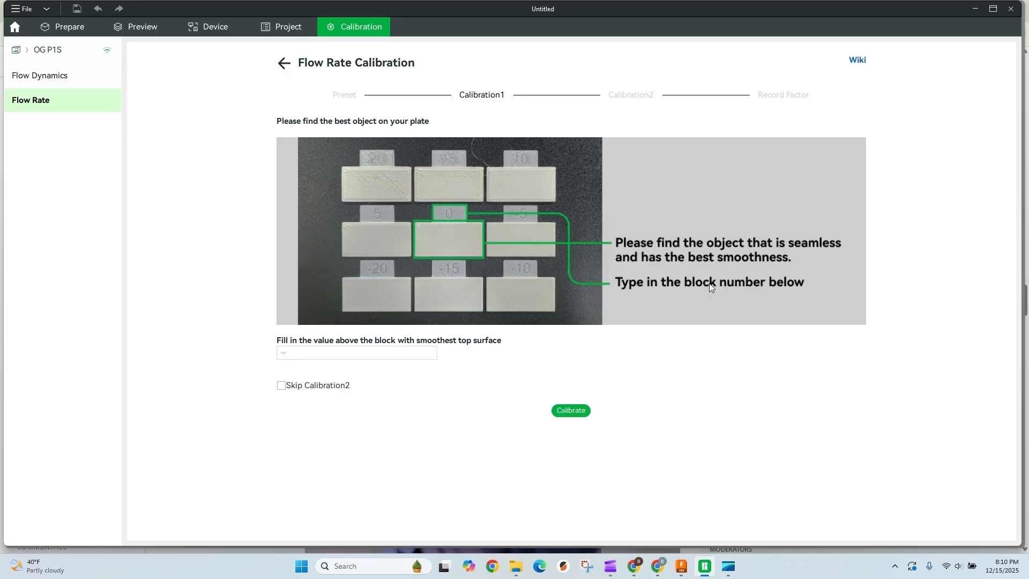
left_click(311, 354)
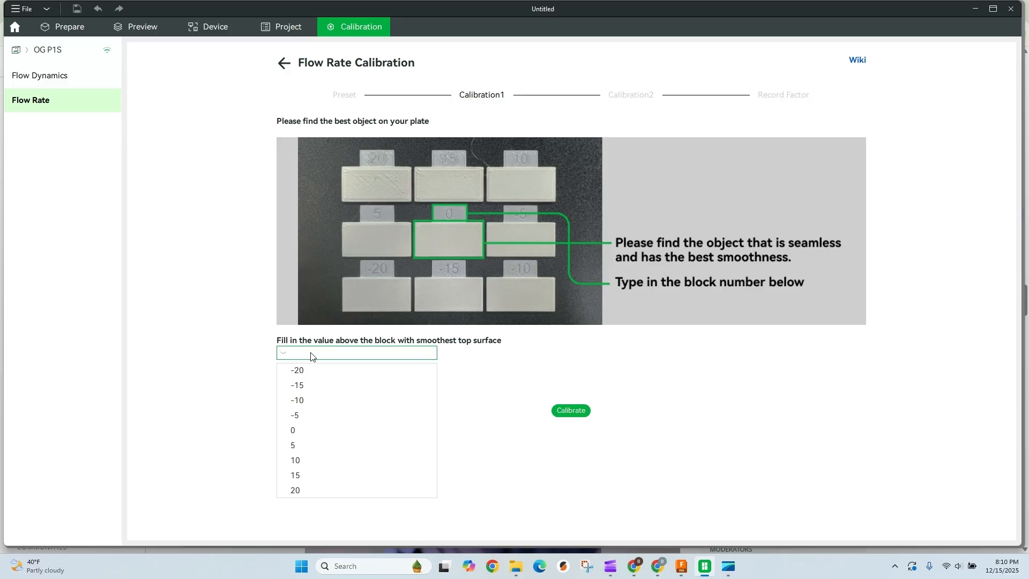
left_click(298, 446)
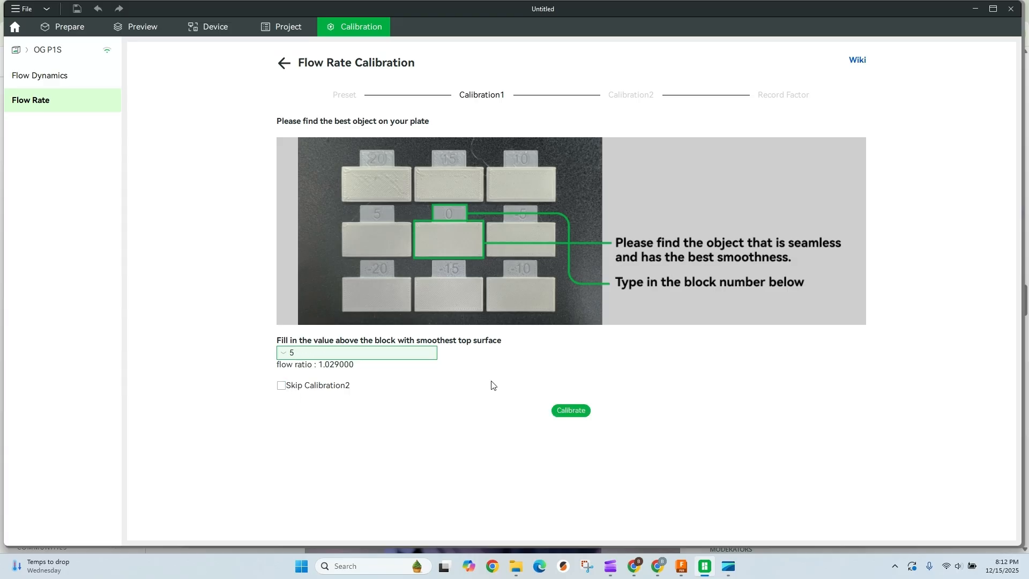
left_click(571, 412)
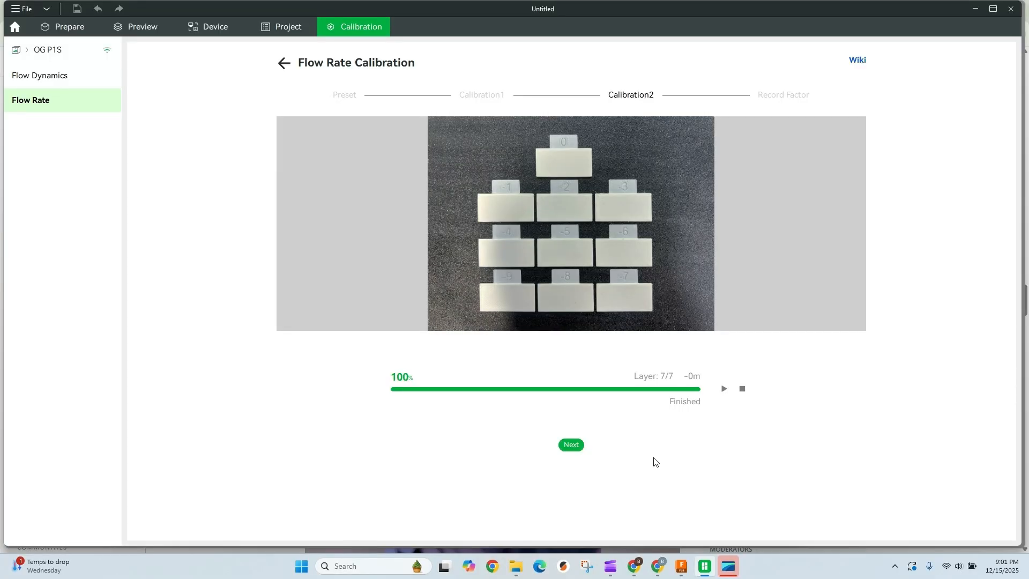
Step: Record block -7 as the smoothest from the second calibration print
left_click(572, 446)
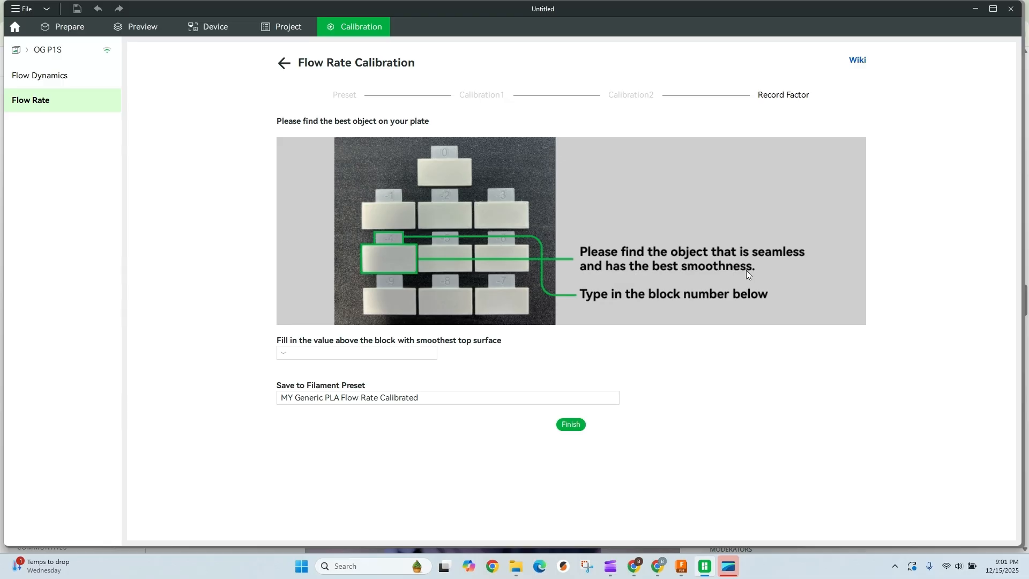
left_click(298, 355)
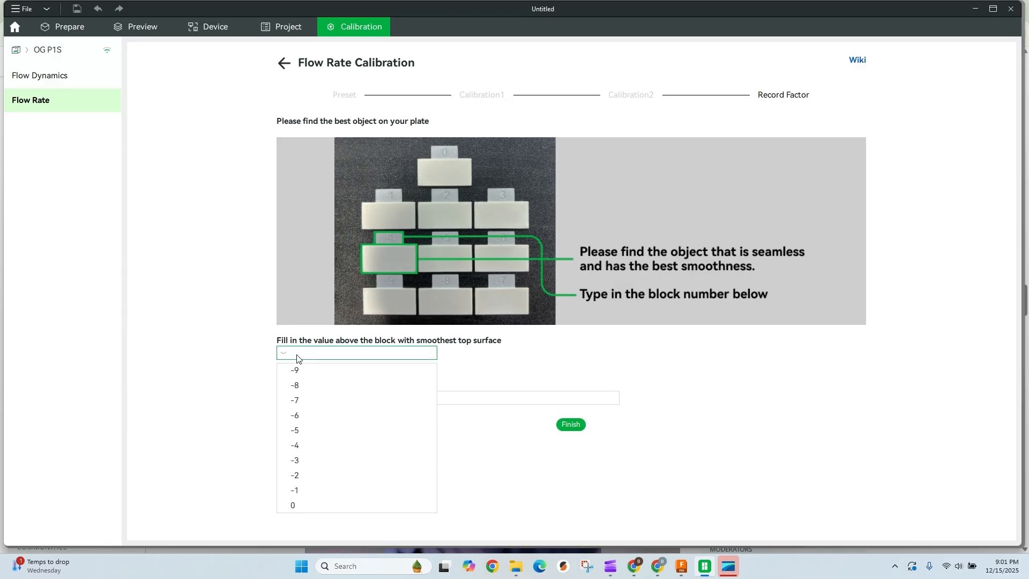
left_click(304, 402)
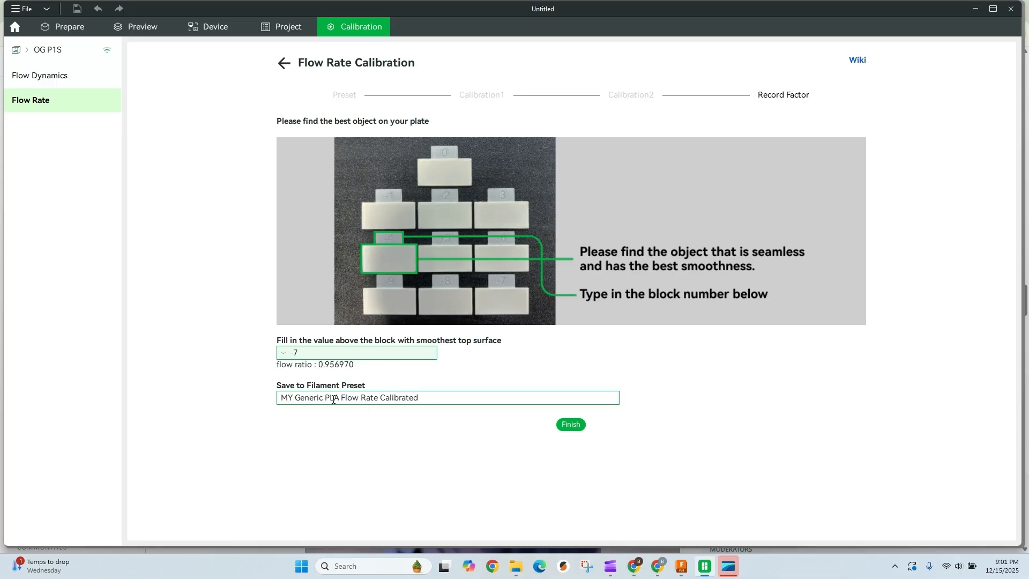
Step: Append "- Silk Gold" to the filament preset name and try to save the calibration result
left_click(425, 399)
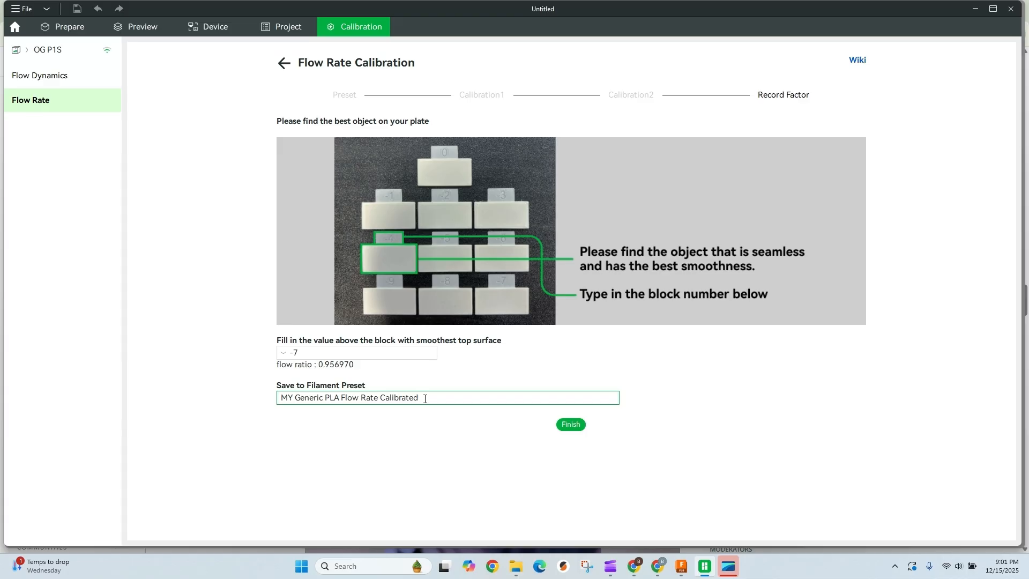
type("-")
key("BackSpace")
type("- Silk Gold")
left_click(572, 425)
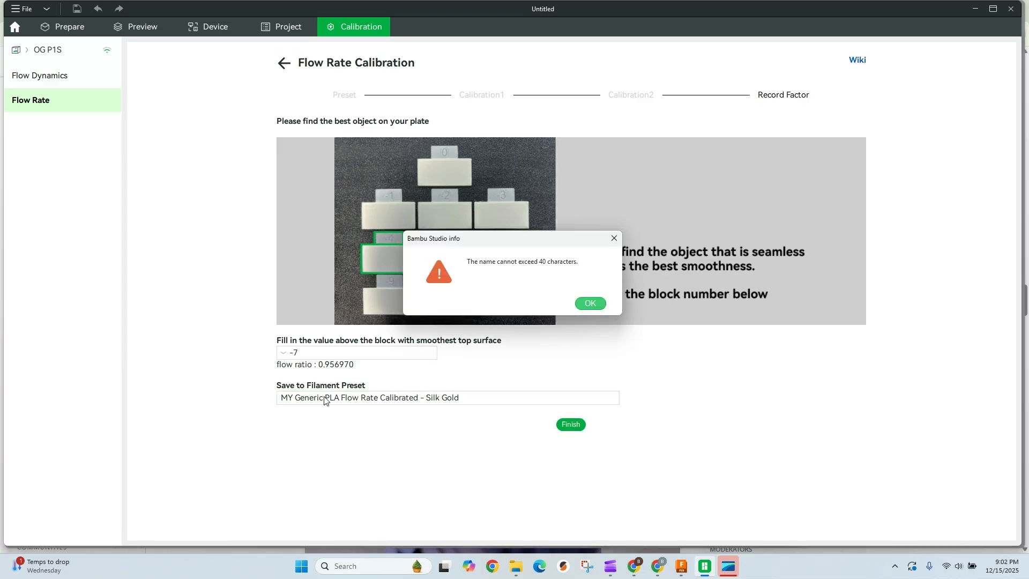
left_click(592, 304)
Step: Shorten the preset name to "MY PLA Flow Rate Calibrated - Silk Gold" and save the calibration result to it
left_click(380, 399)
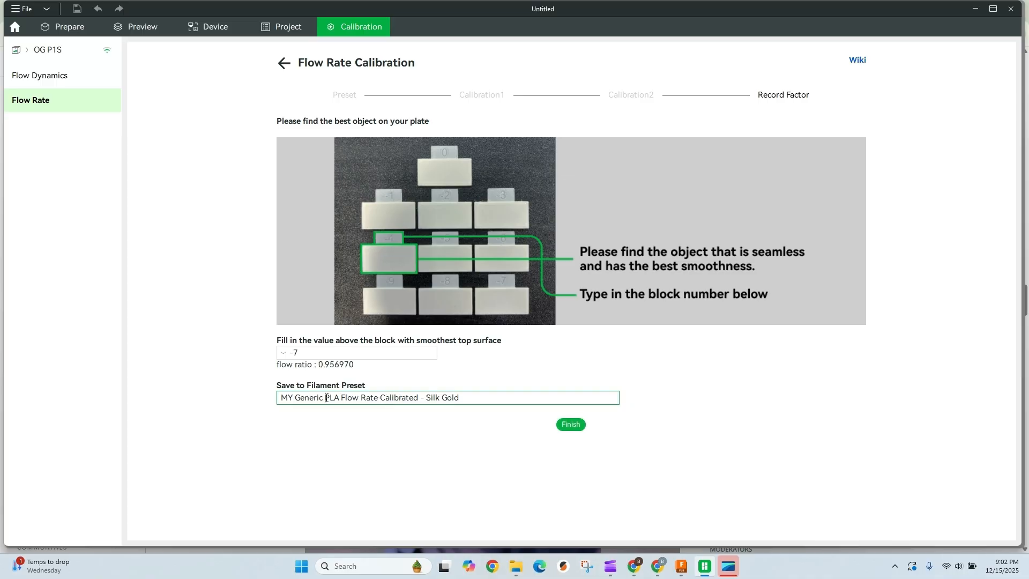
key("BackSpace")
key("BackSpace")
key("BackSpace")
key("BackSpace")
key("BackSpace")
key("BackSpace")
key("BackSpace")
key("BackSpace")
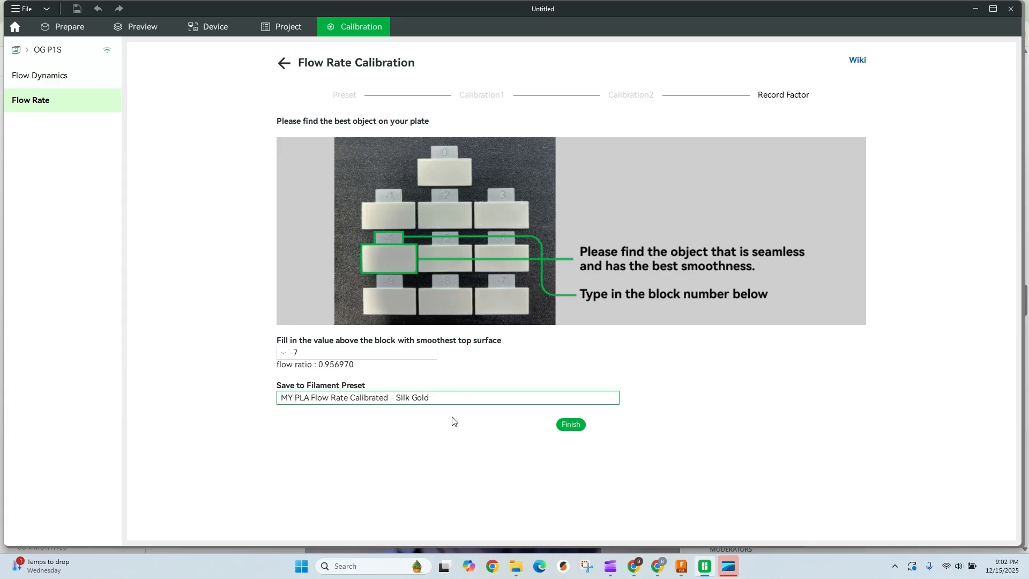
left_click(573, 425)
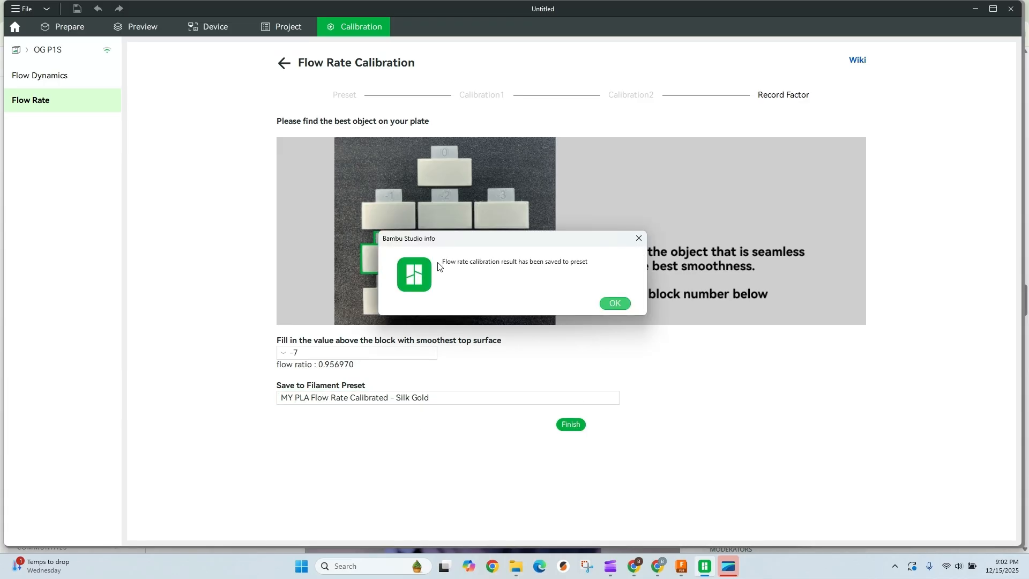
left_click(619, 305)
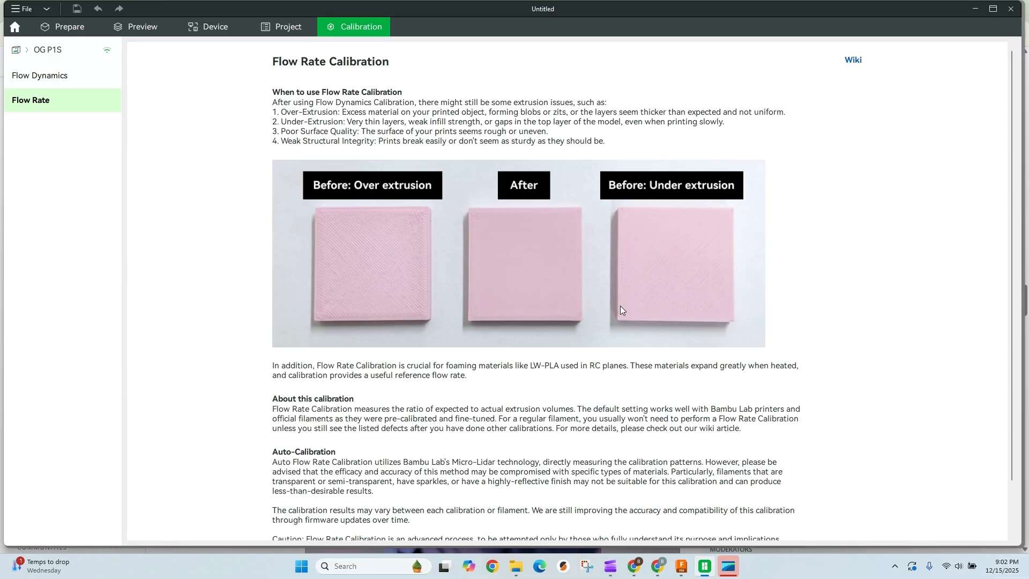